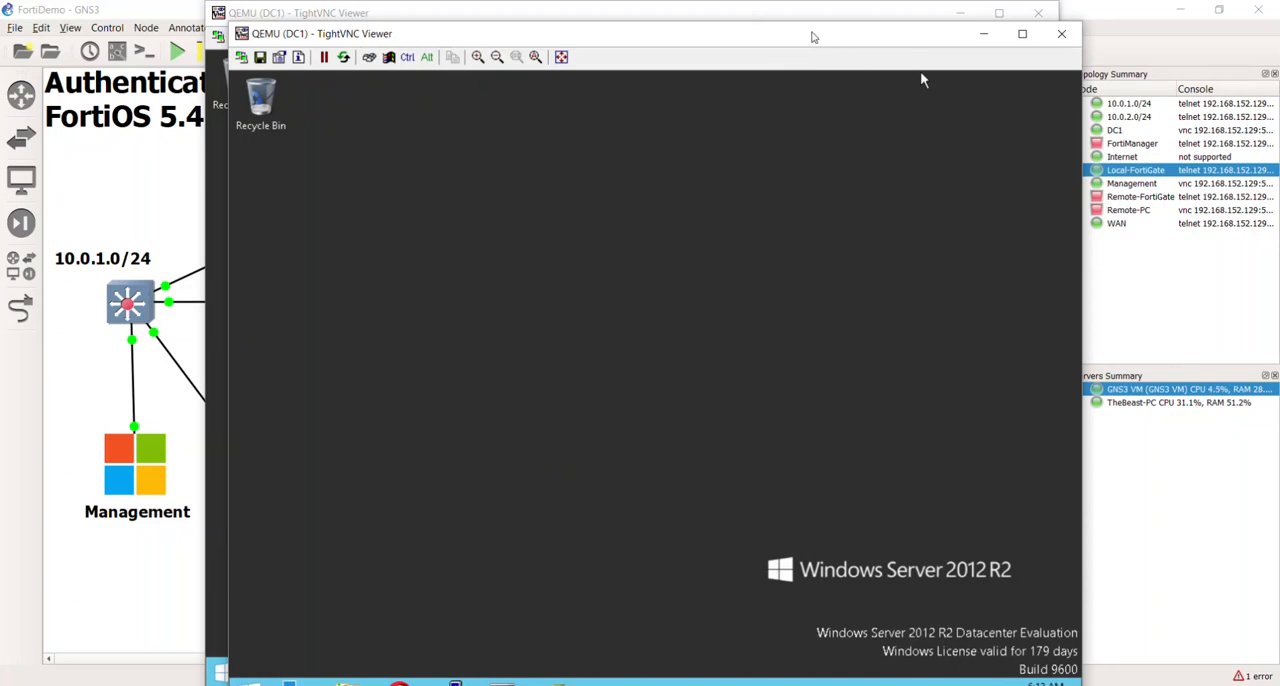
Close the duplicate DC1 viewer and bring the original TightVNC window forward
double_click(812, 36)
click(822, 78)
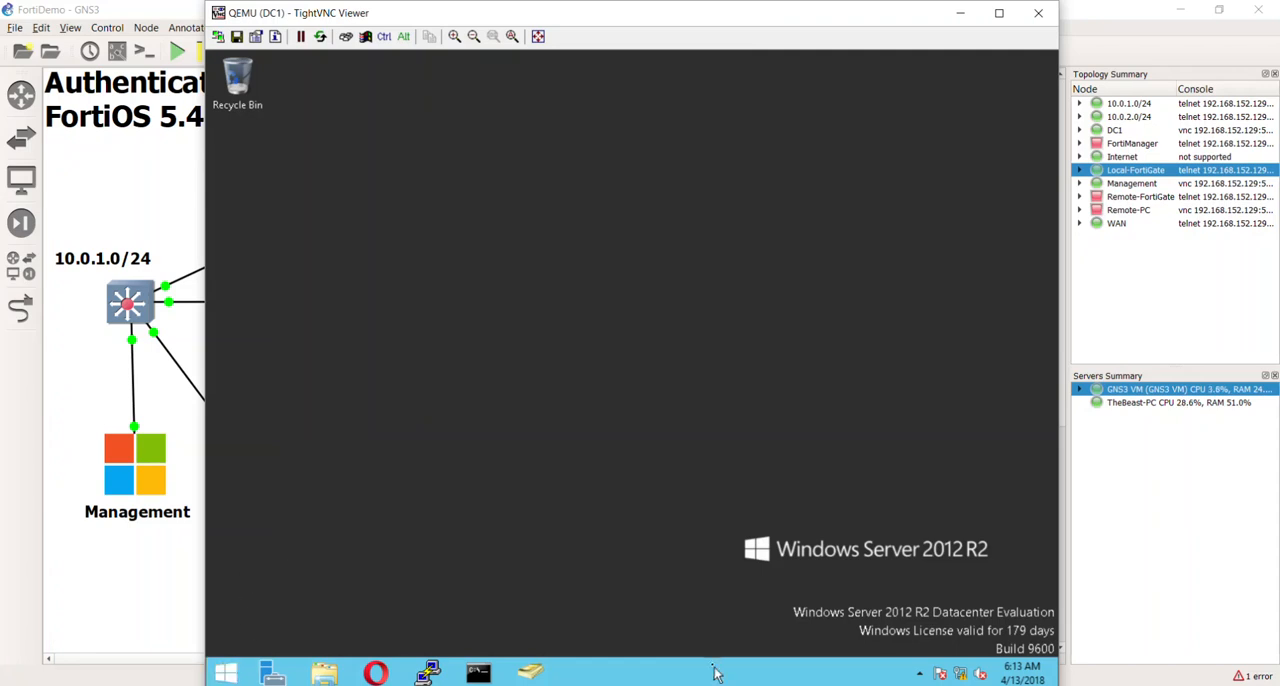
Launch Task Manager from the taskbar menu and show its full details view
right_click(630, 672)
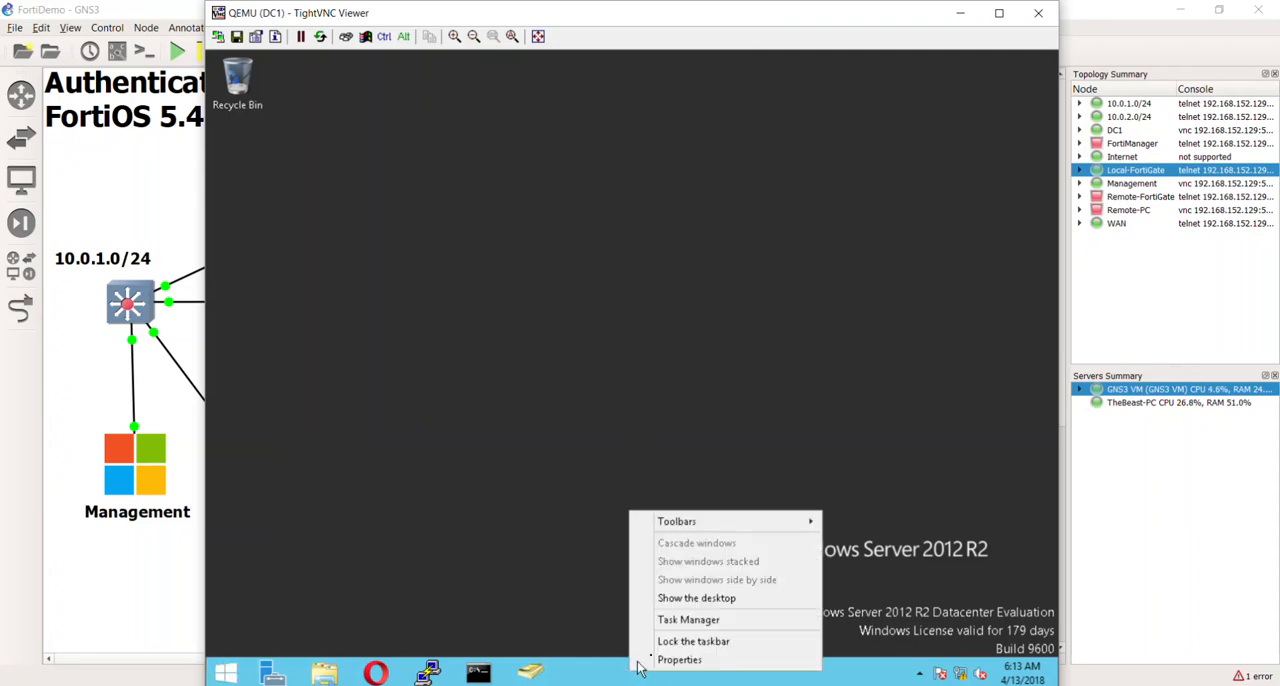
click(718, 620)
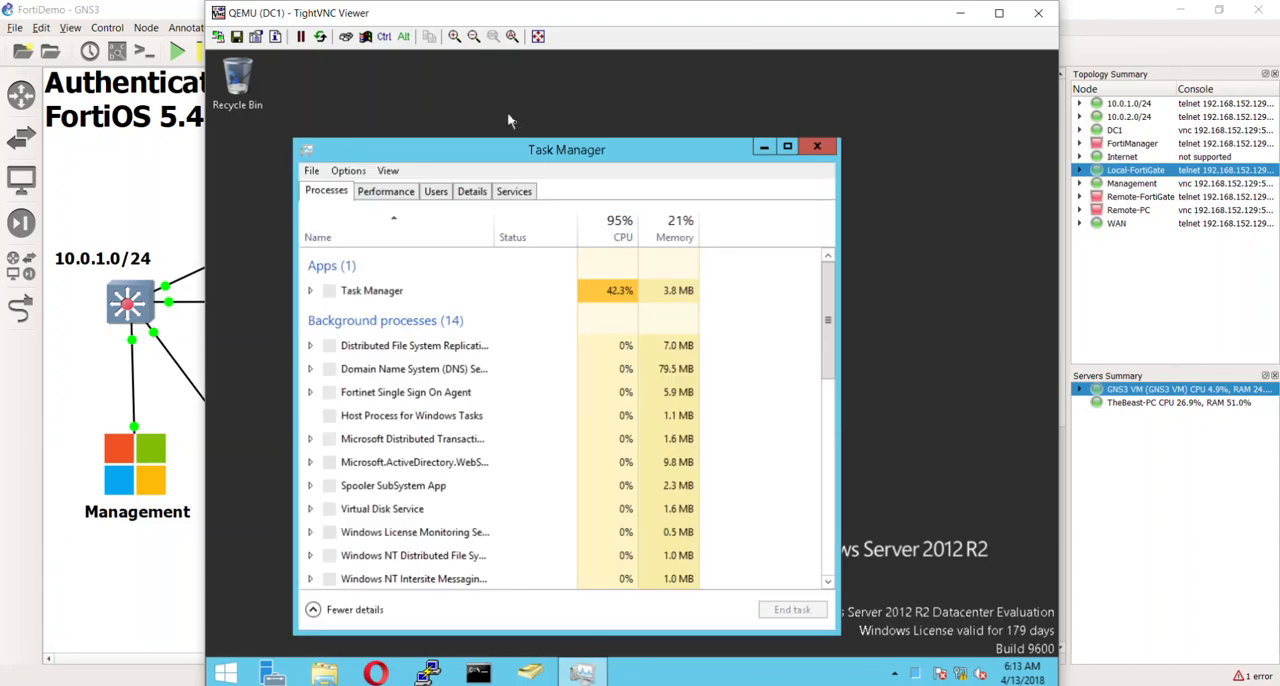
drag(532, 152, 563, 75)
click(345, 536)
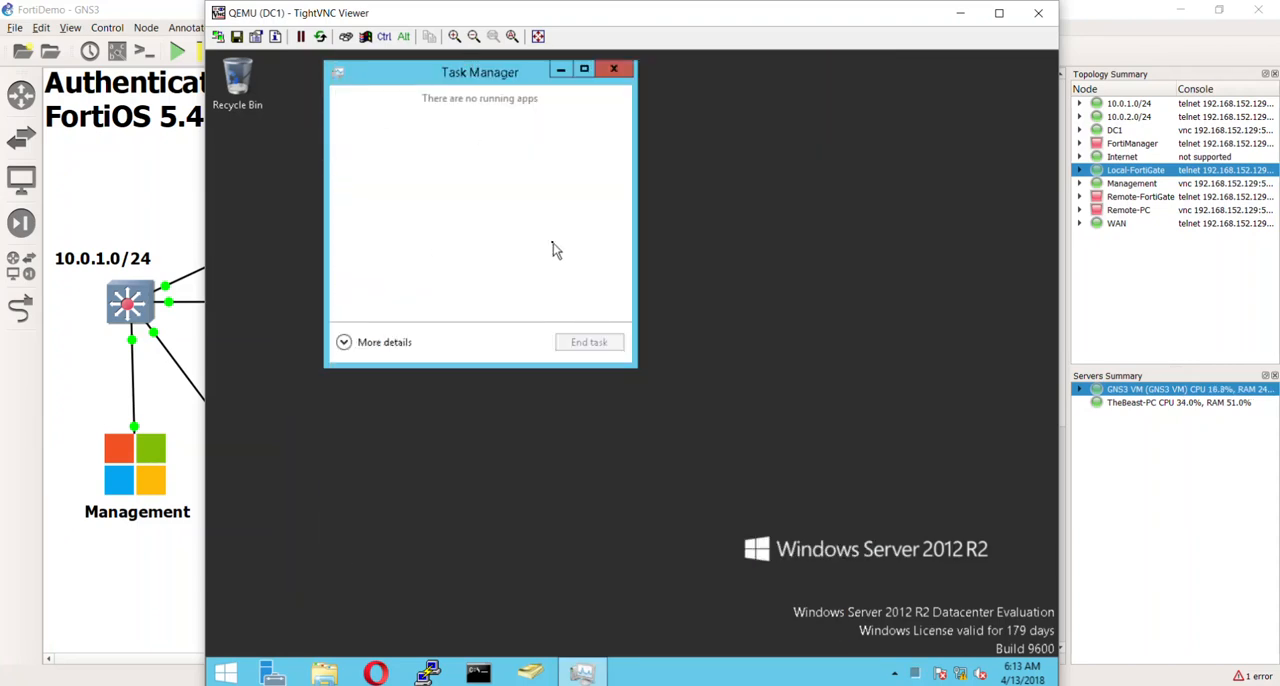
click(345, 342)
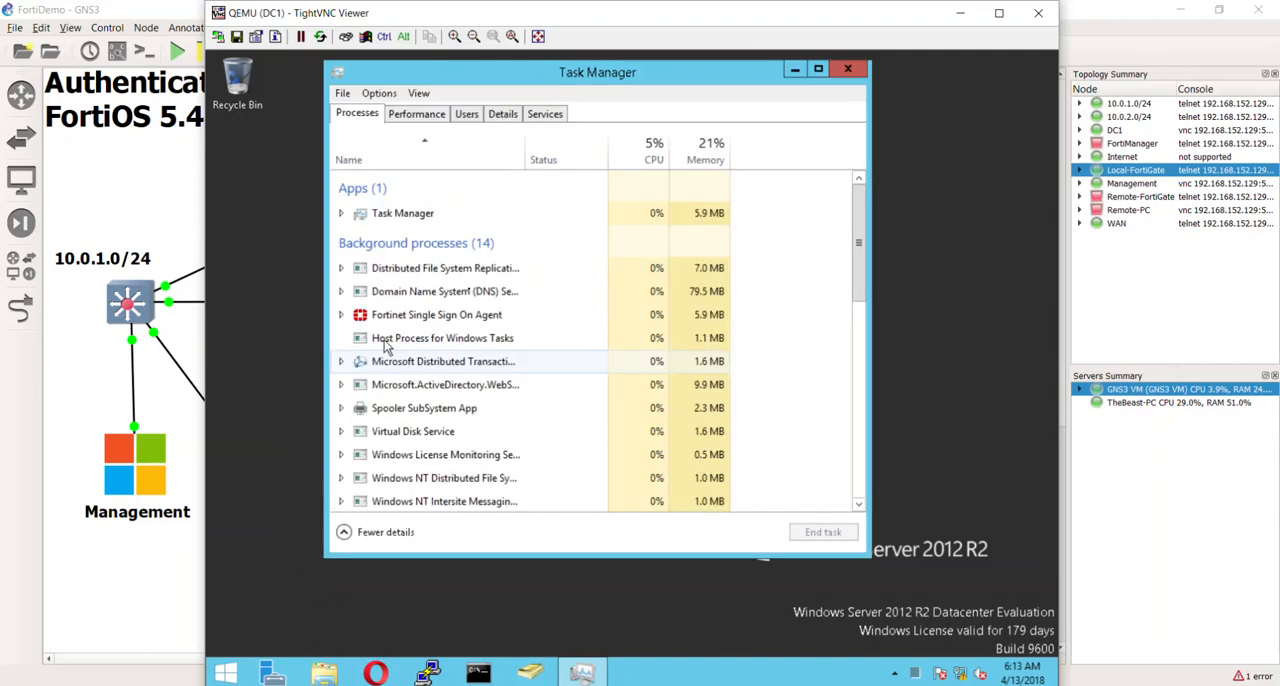
List services sorted by name and select the Fortinet_FSAE service
click(548, 114)
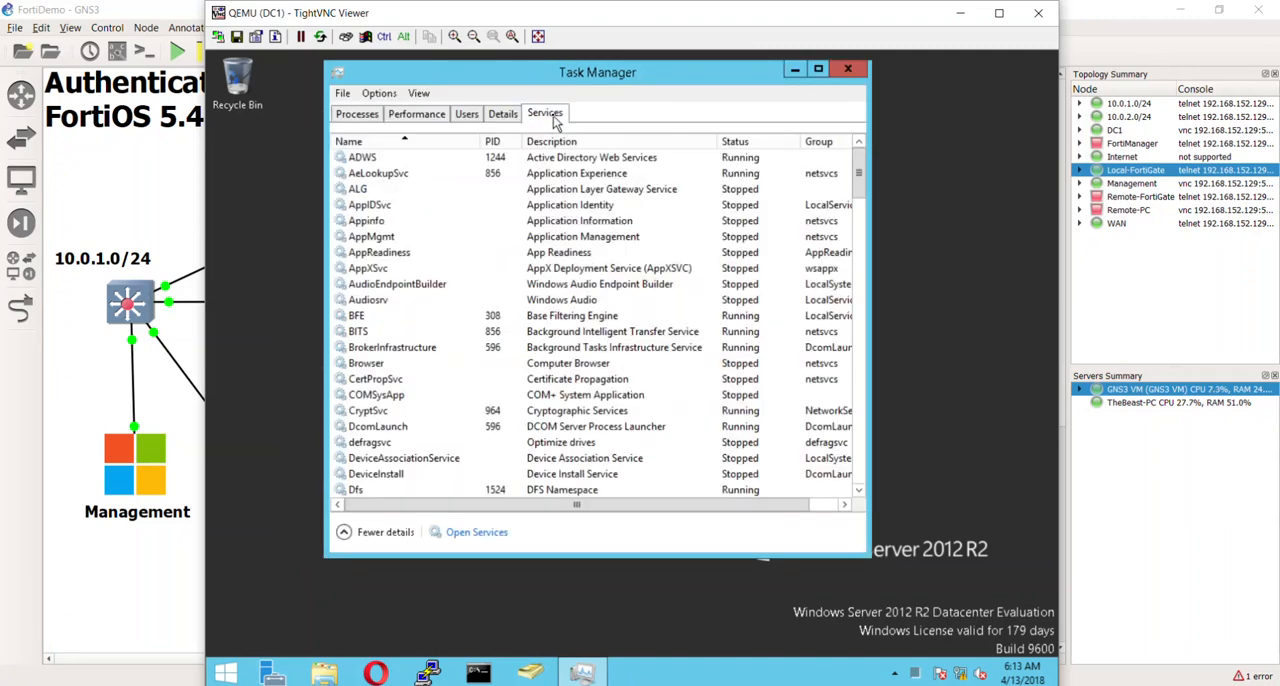
click(408, 143)
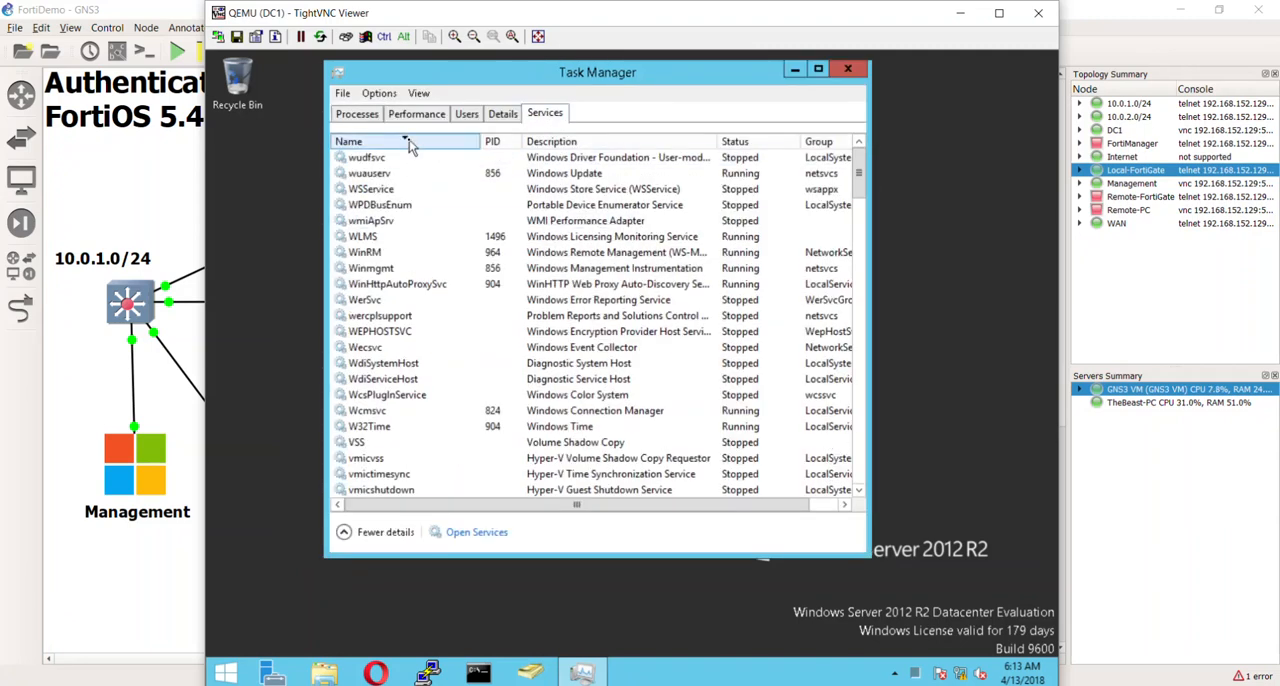
click(408, 143)
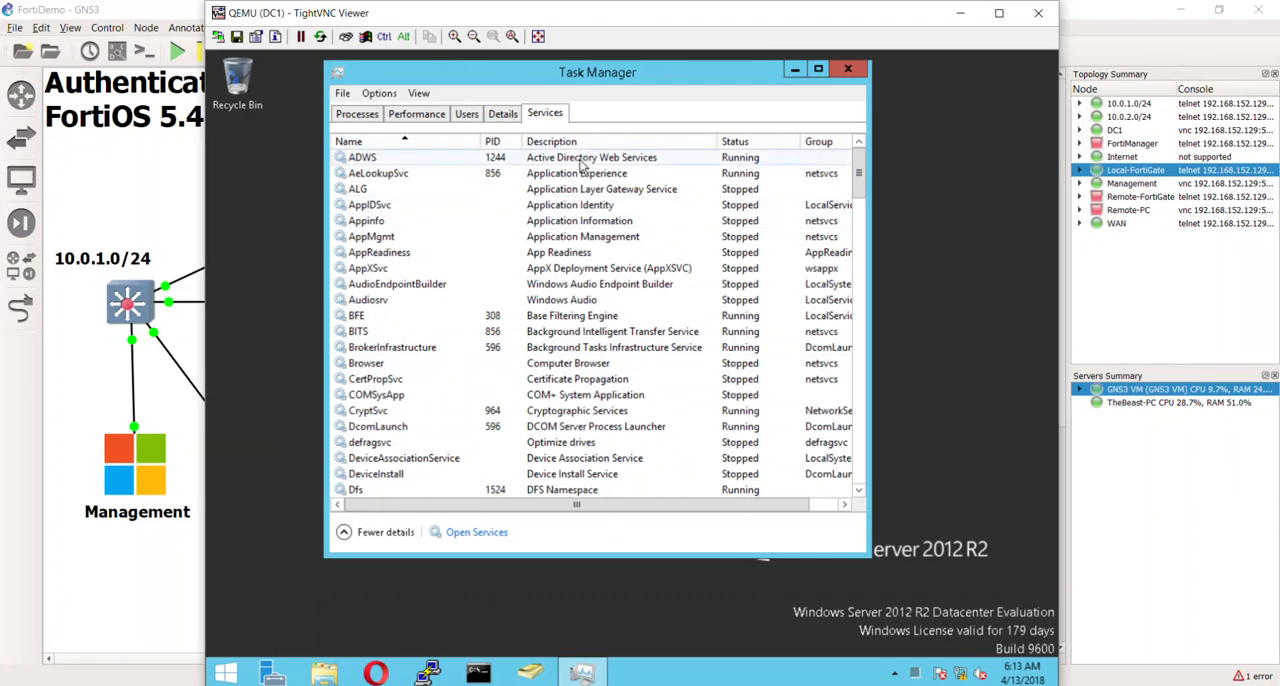
scroll(605, 355, down, 2)
scroll(607, 361, down, 2)
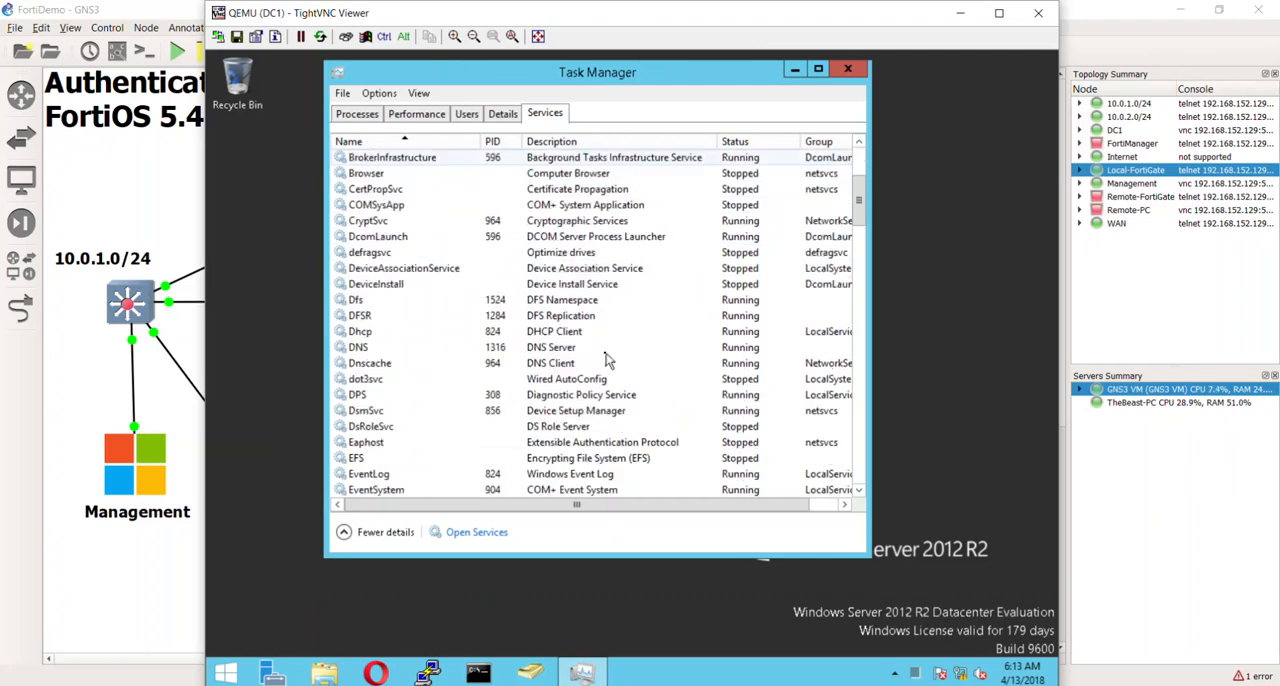
scroll(607, 360, down, 1)
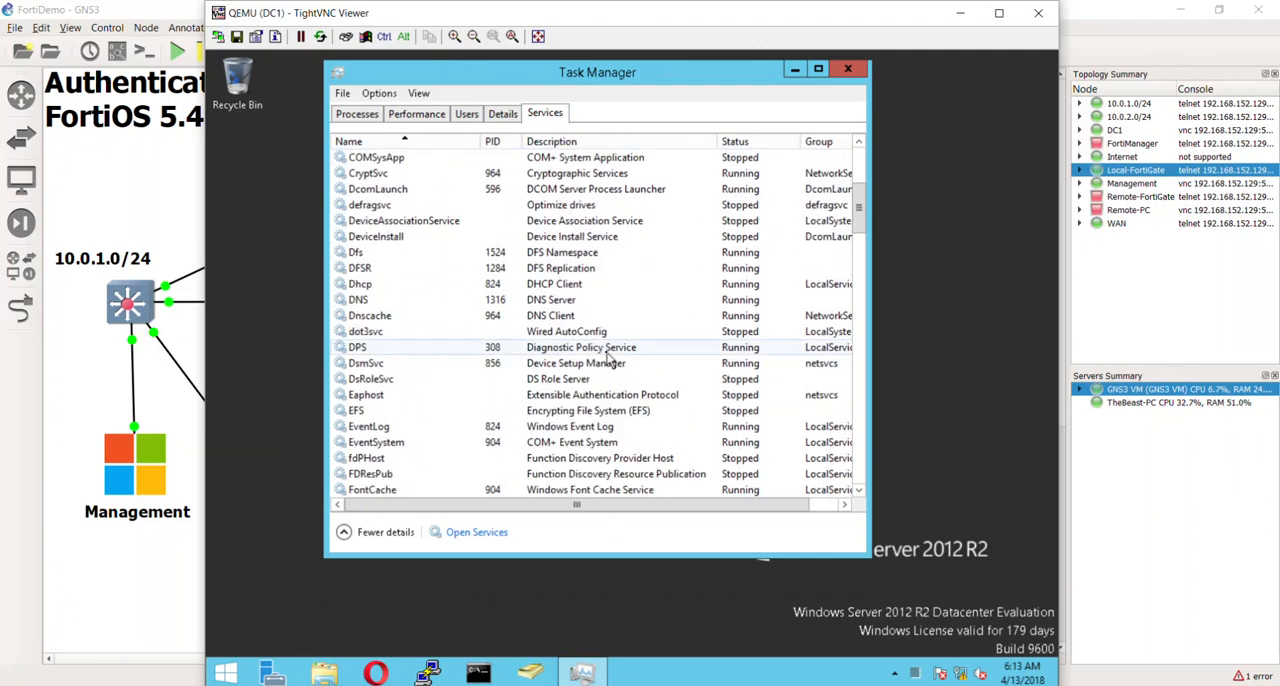
scroll(608, 360, down, 2)
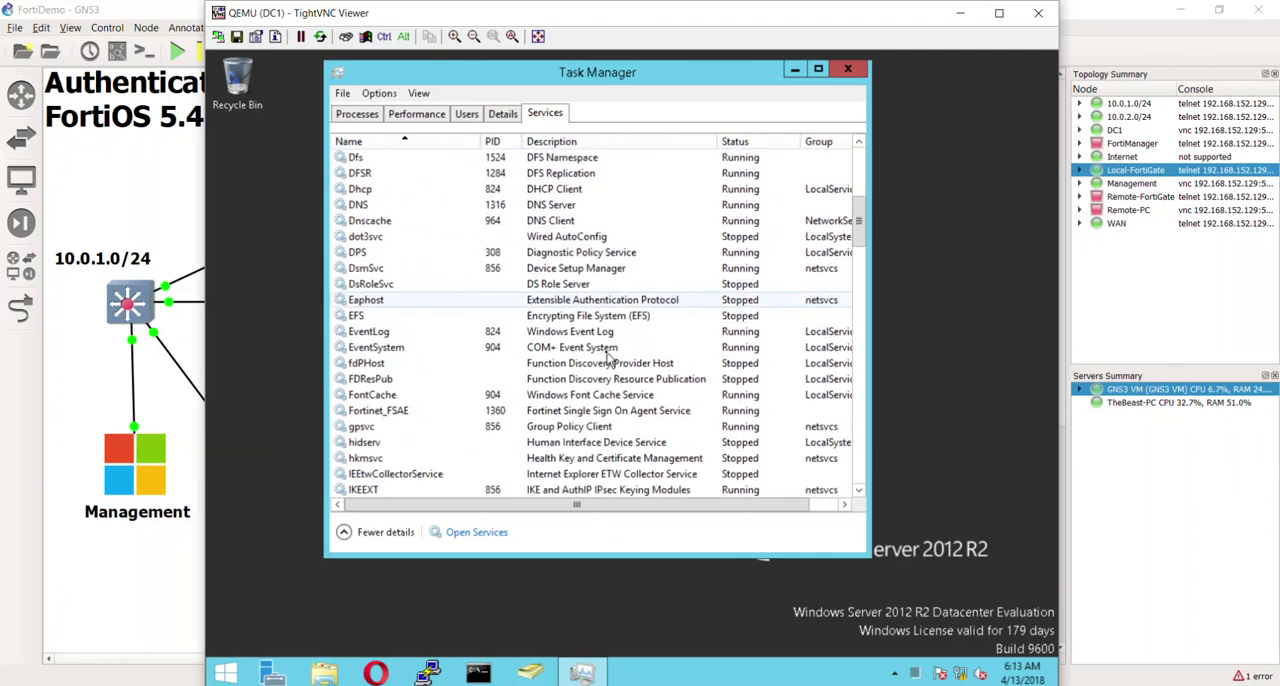
click(612, 412)
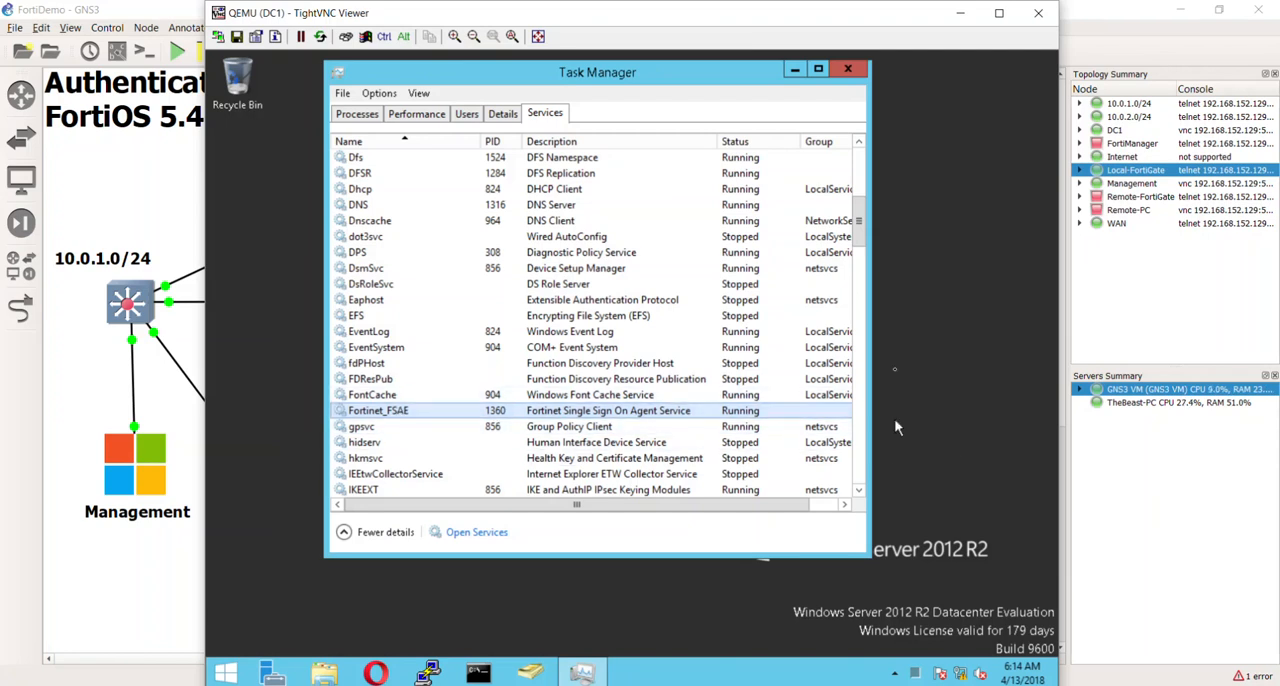
Close Task Manager, reposition the DC1 viewer and bring up the Start screen
click(849, 69)
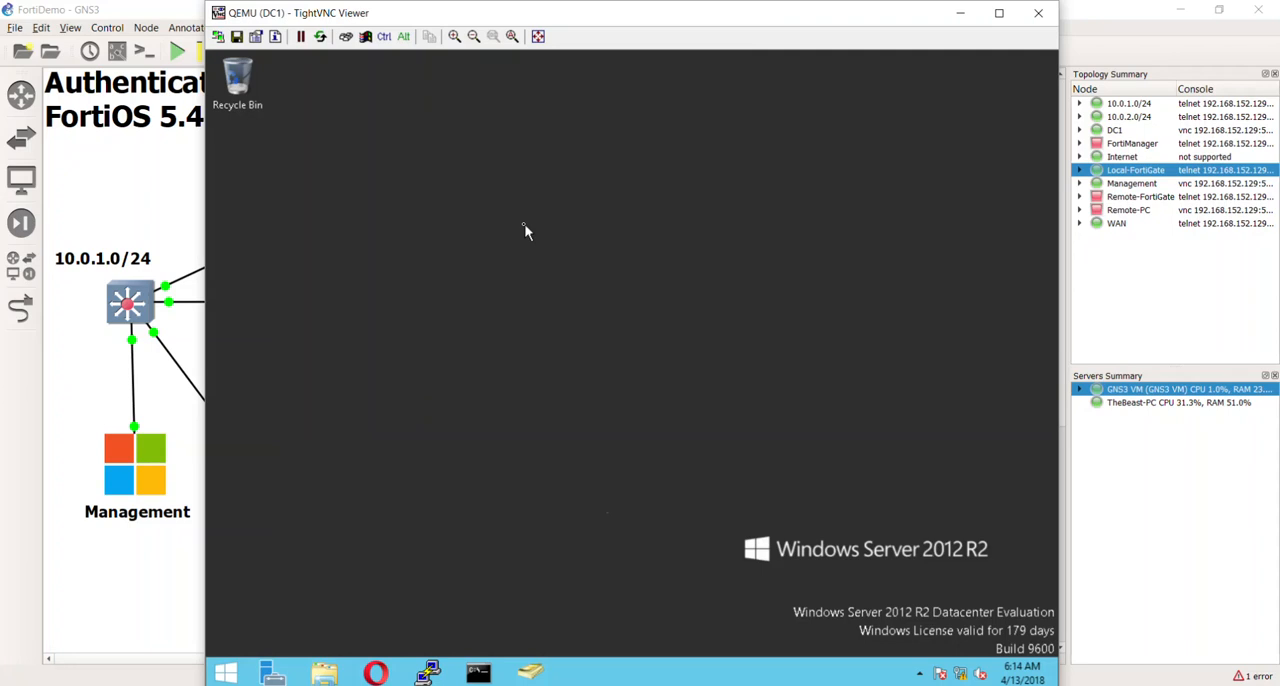
mouse_move(617, 19)
mouse_down()
mouse_move(717, 128)
mouse_move(585, 10)
mouse_move(586, 21)
mouse_up()
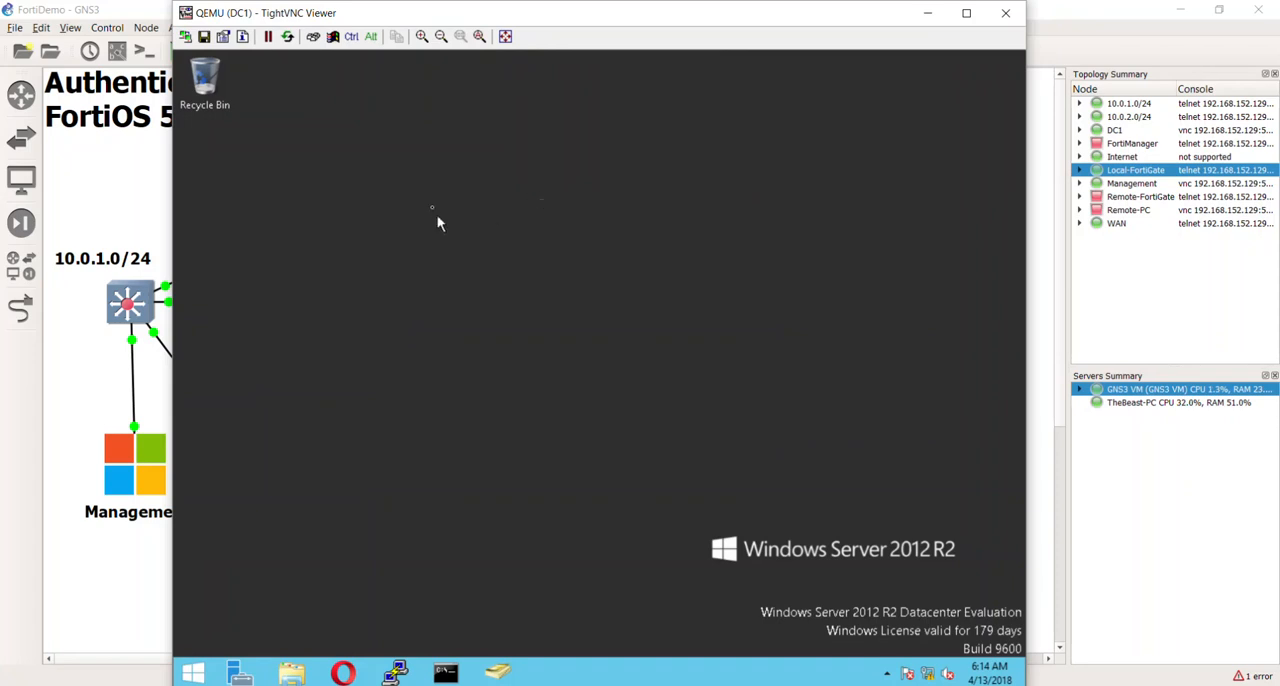
click(193, 671)
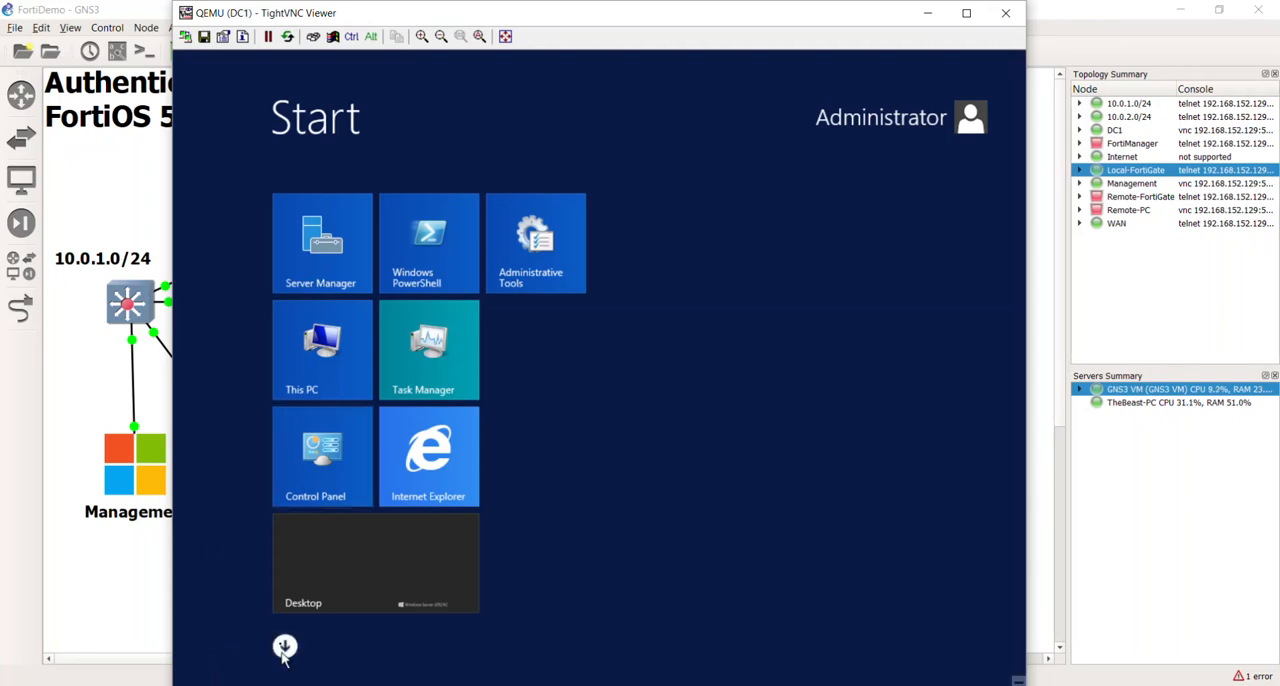
Launch Configure Fortinet Single Sign On Agent from the Apps list
click(284, 648)
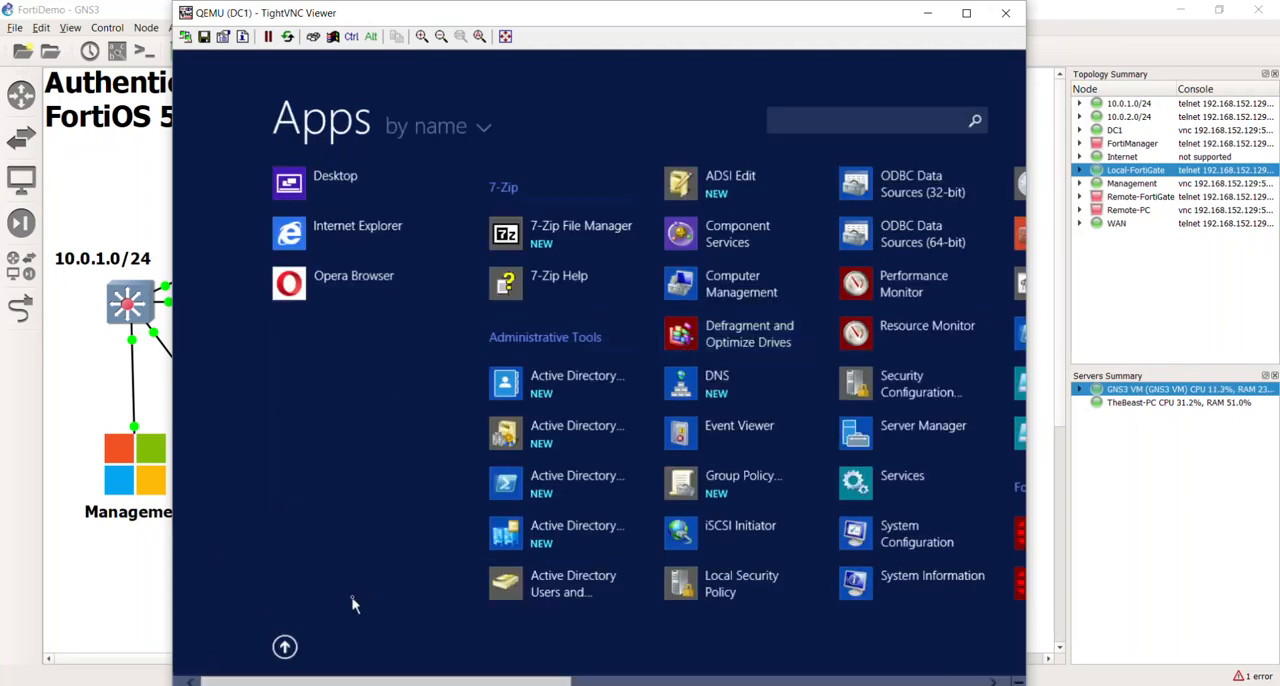
scroll(352, 605, down, 3)
scroll(574, 630, down, 3)
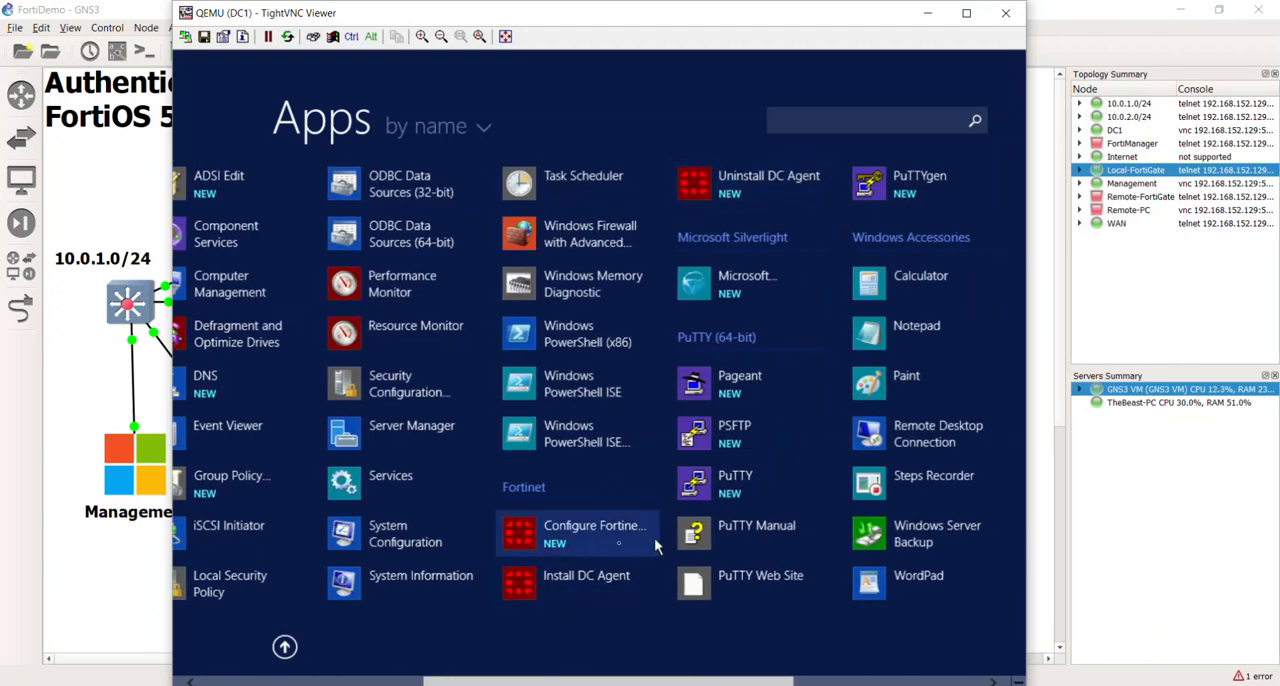
click(567, 541)
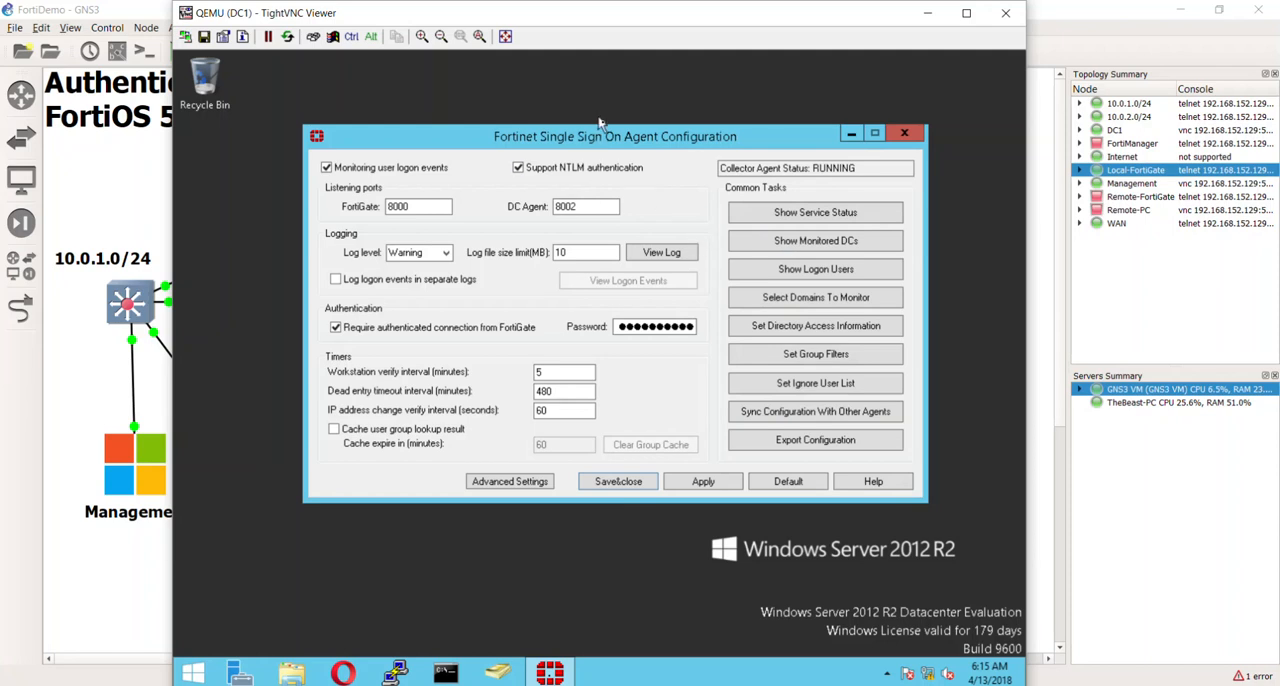
drag(637, 141, 645, 141)
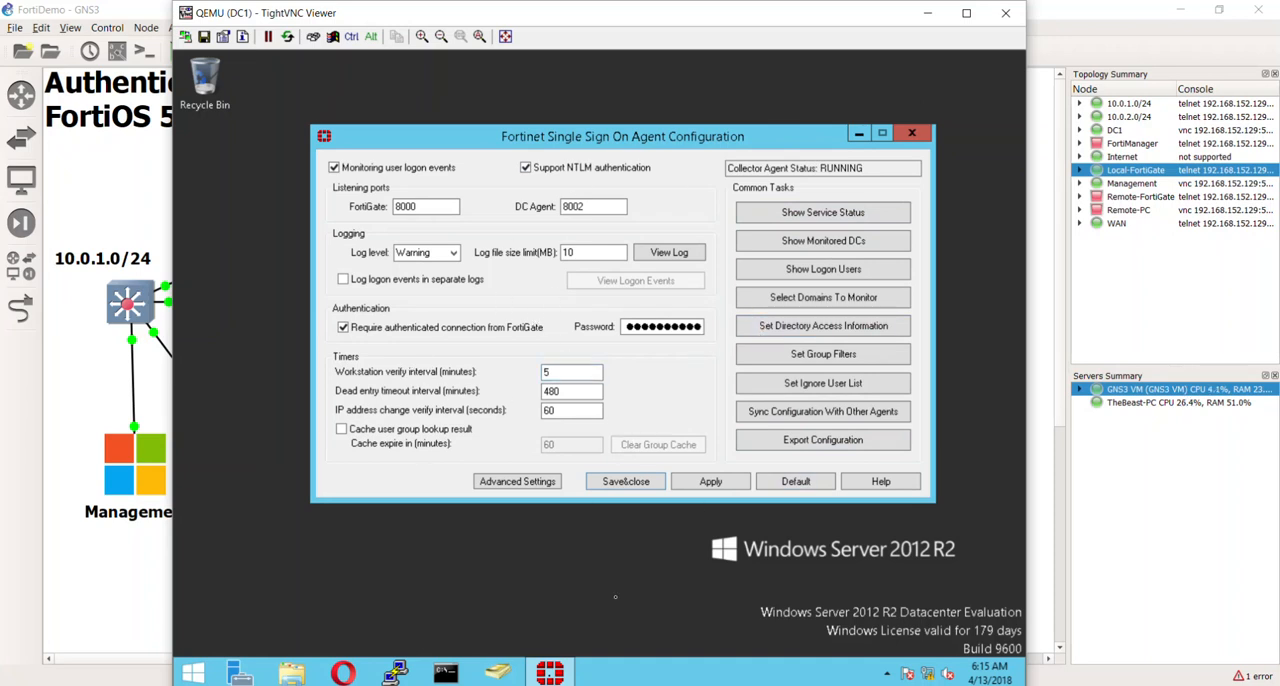
right_click(555, 677)
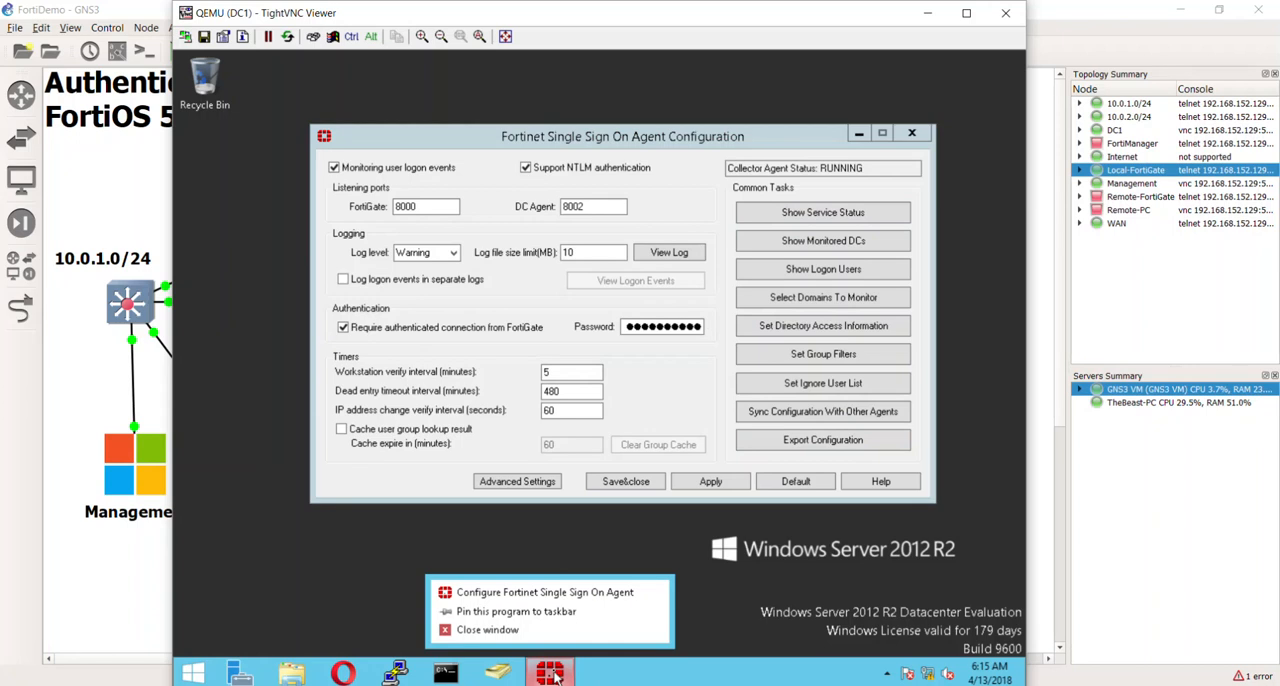
click(401, 553)
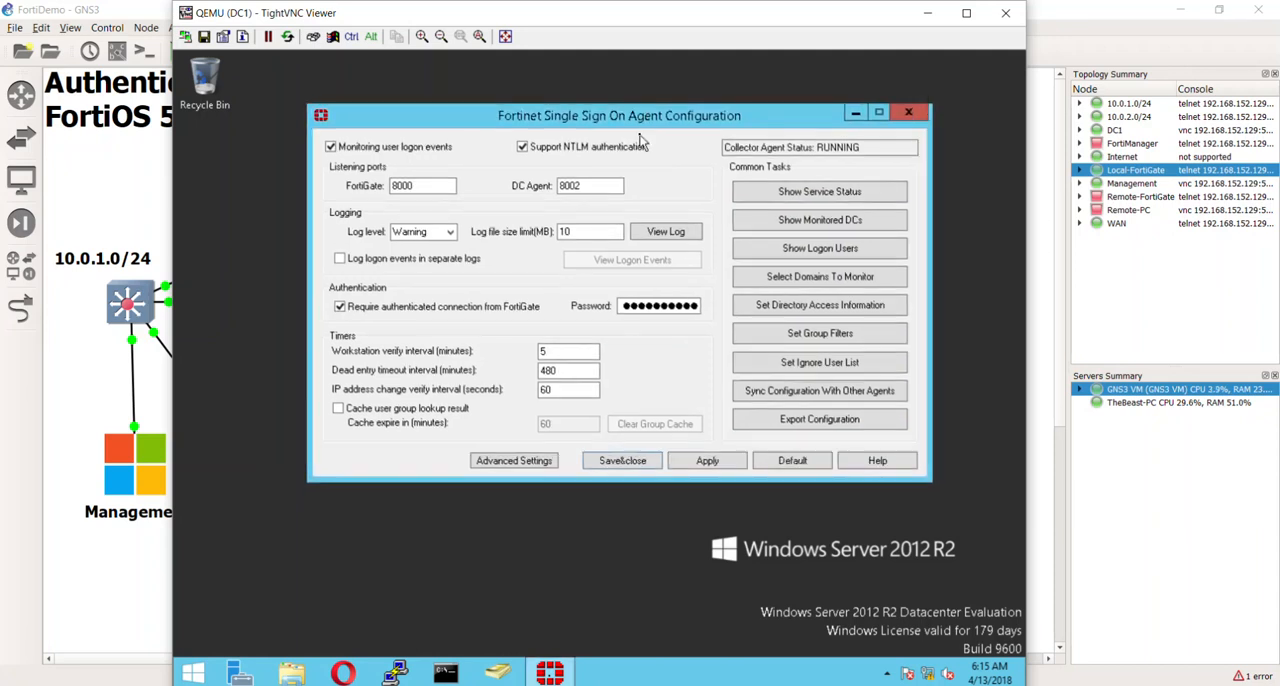
click(425, 185)
Clear the old FortiGate password and enter the new one, retyping after a correction
double_click(644, 305)
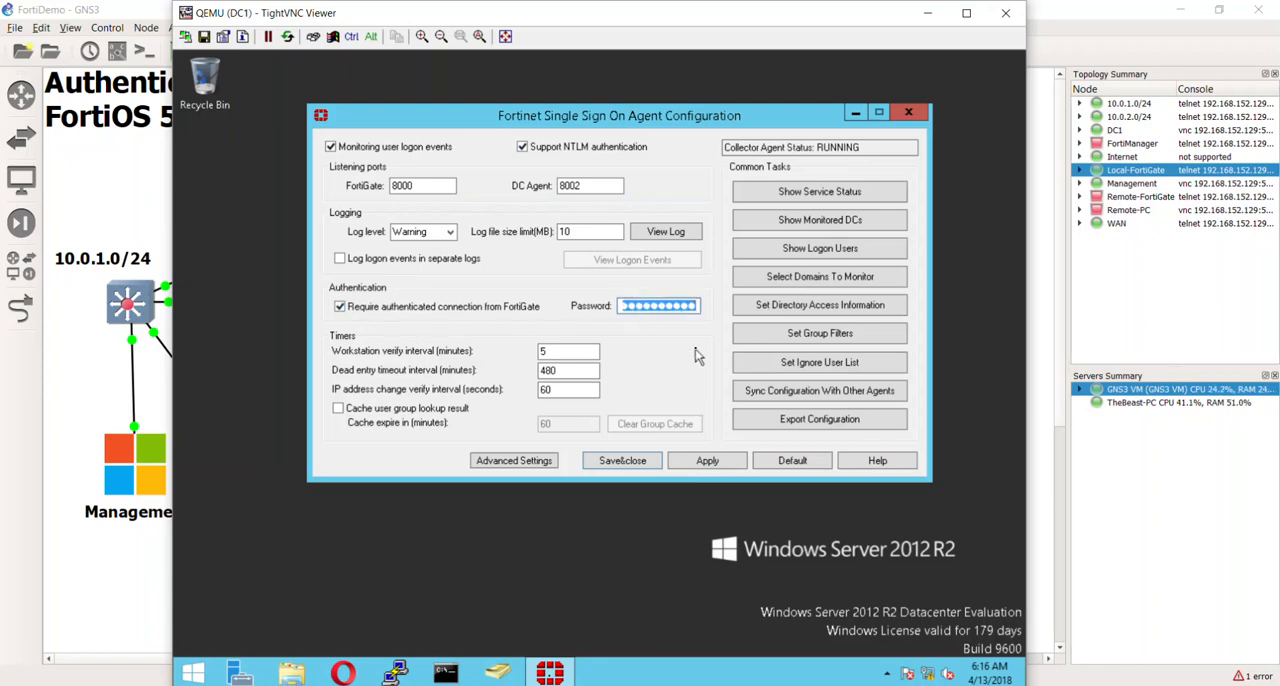
key(BackSpace)
text(fortine)
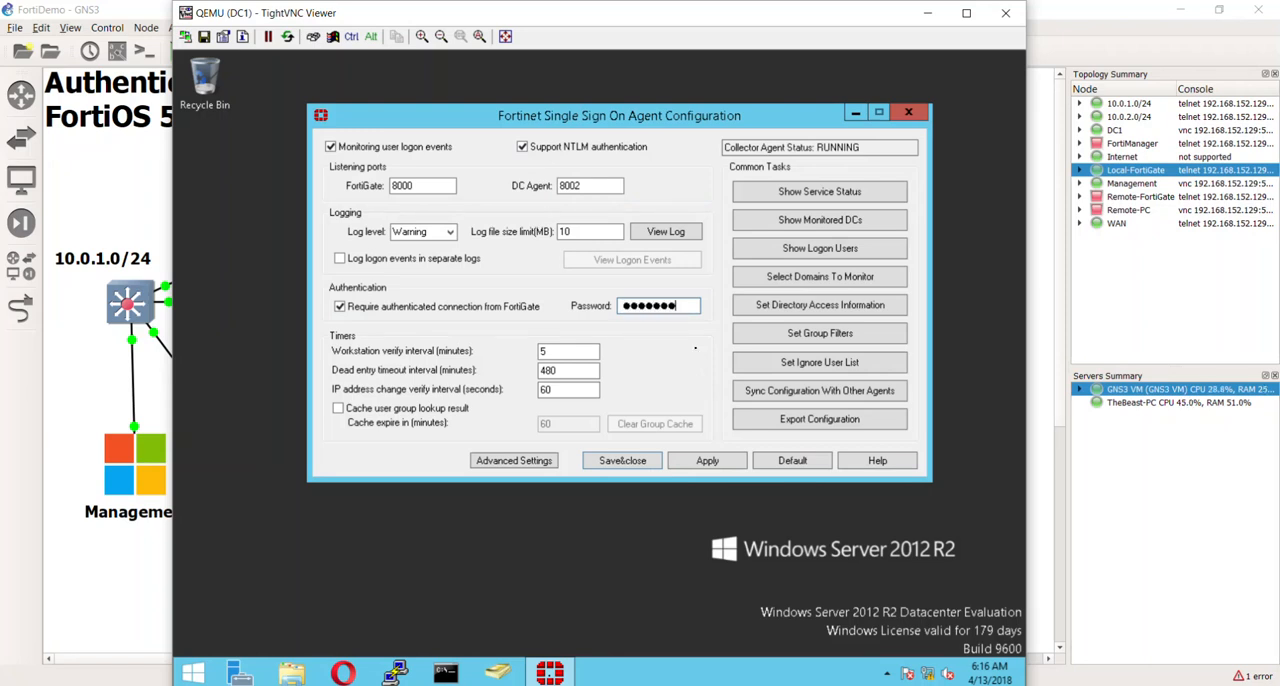
text(t)
key(BackSpace)
key(BackSpace)
key(BackSpace)
key(BackSpace)
key(BackSpace)
key(BackSpace)
key(BackSpace)
key(BackSpace)
text(fortinet)
click(805, 285)
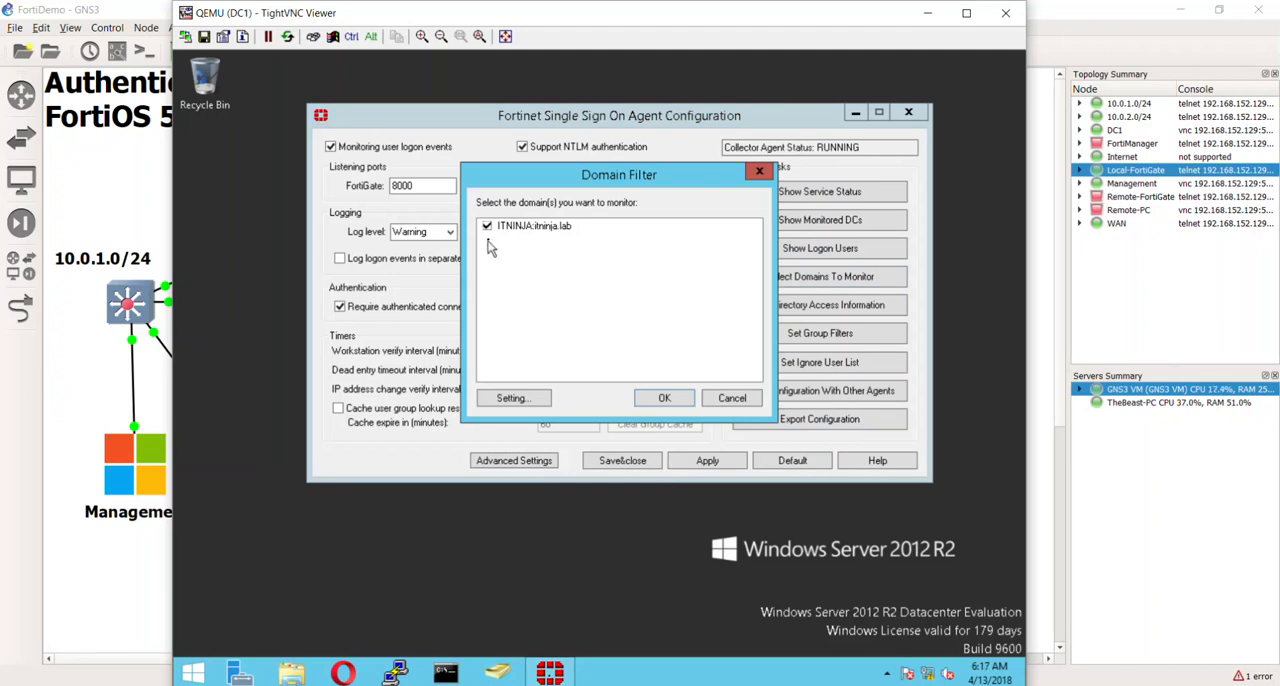